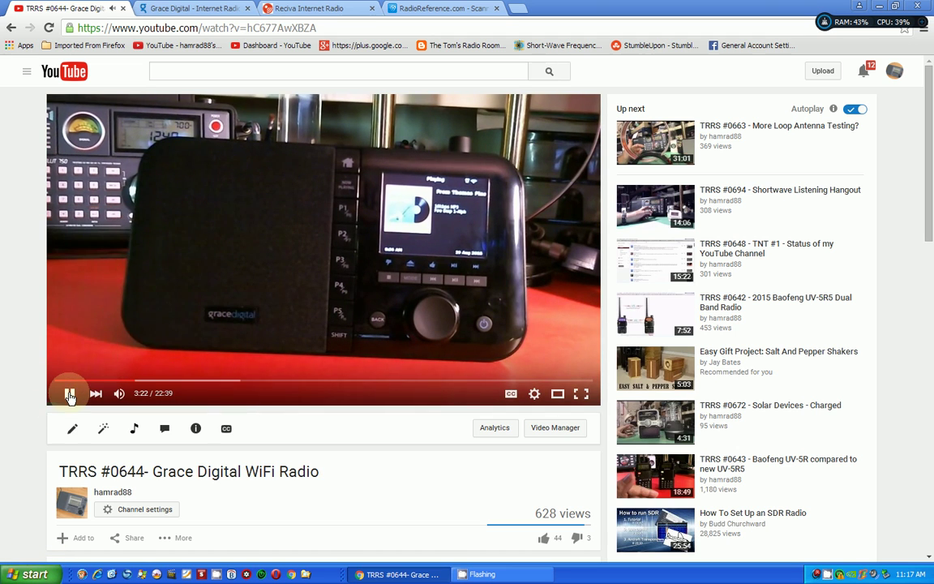
# Pause the TRRS #0644 Grace Digital WiFi Radio video at 3:23
pyautogui.click(70, 395)
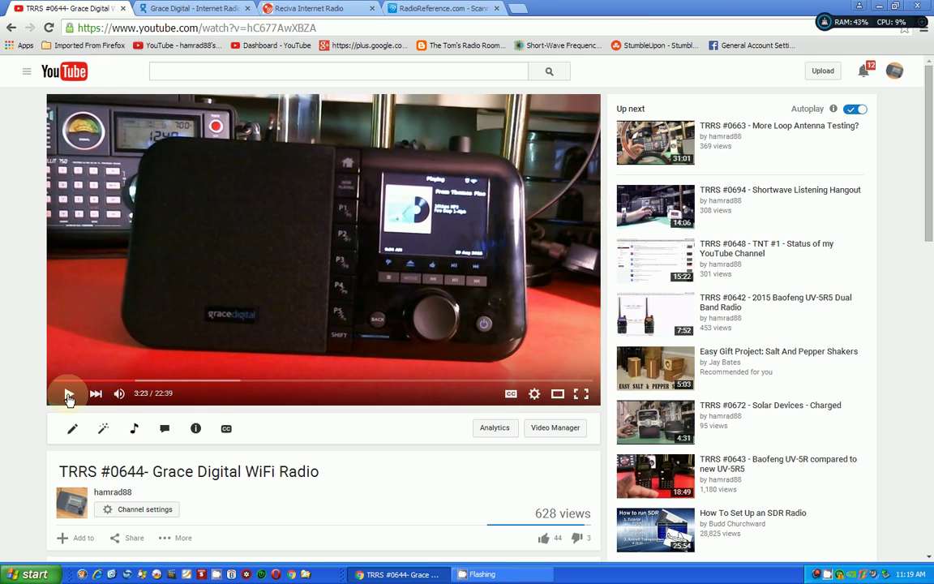
# Switch to the Grace Digital - Internet Radio page at gracedigital.com
pyautogui.click(162, 10)
pyautogui.moveTo(219, 118)
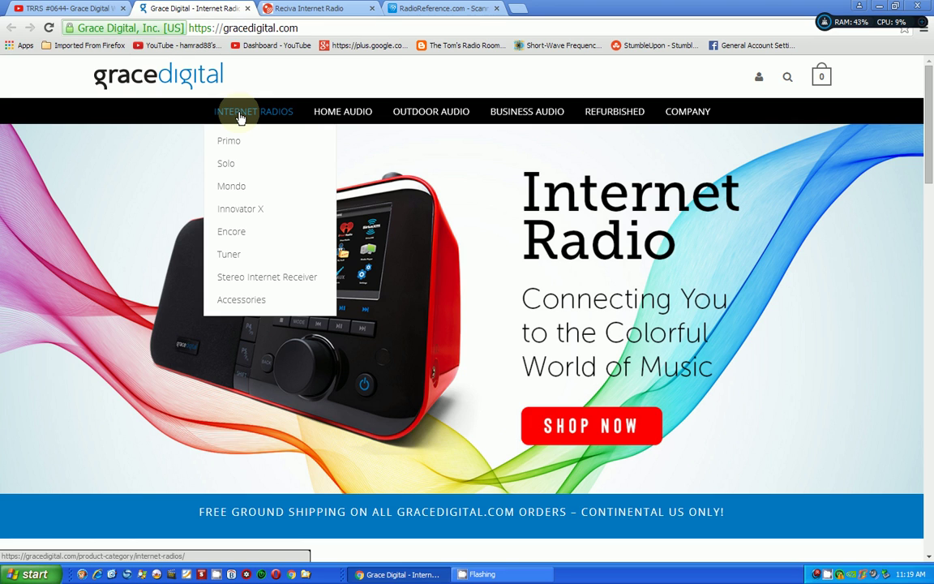
# Switch to the logged-in Reciva Internet Radio account at grace.reciva.com
pyautogui.click(287, 11)
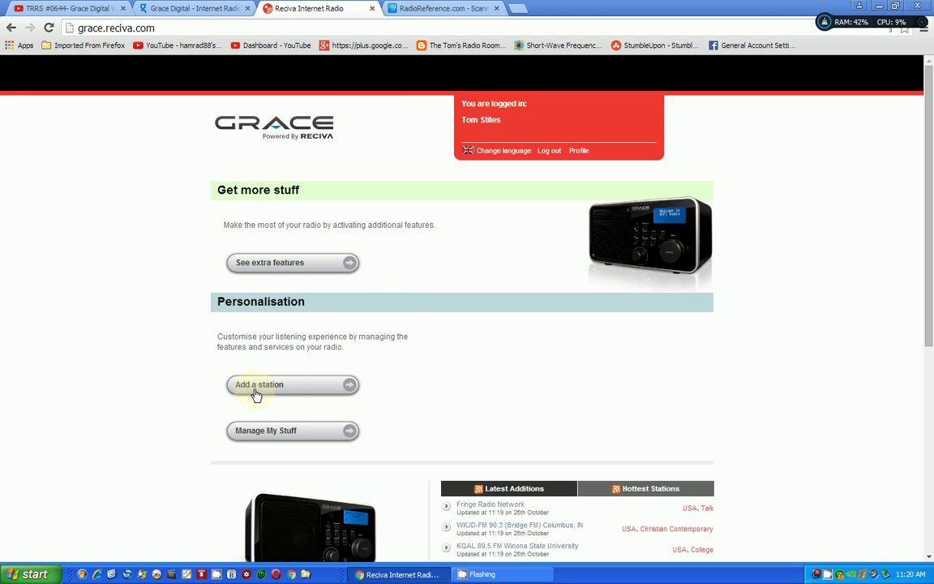
# Expand Manage My Stuff to list My Stations, My Streams, My Podcasts and Pandora
pyautogui.click(275, 439)
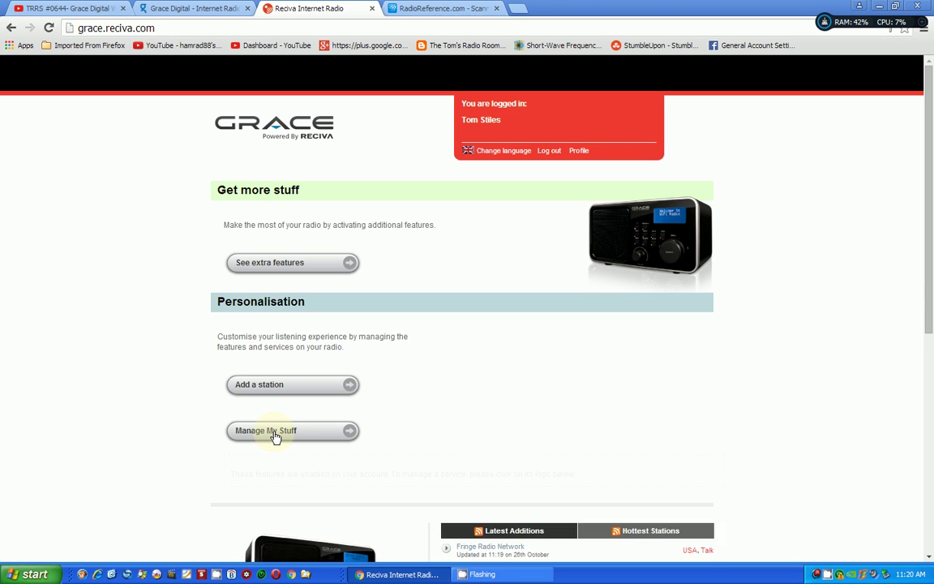
pyautogui.scroll(-3, 450, 354)
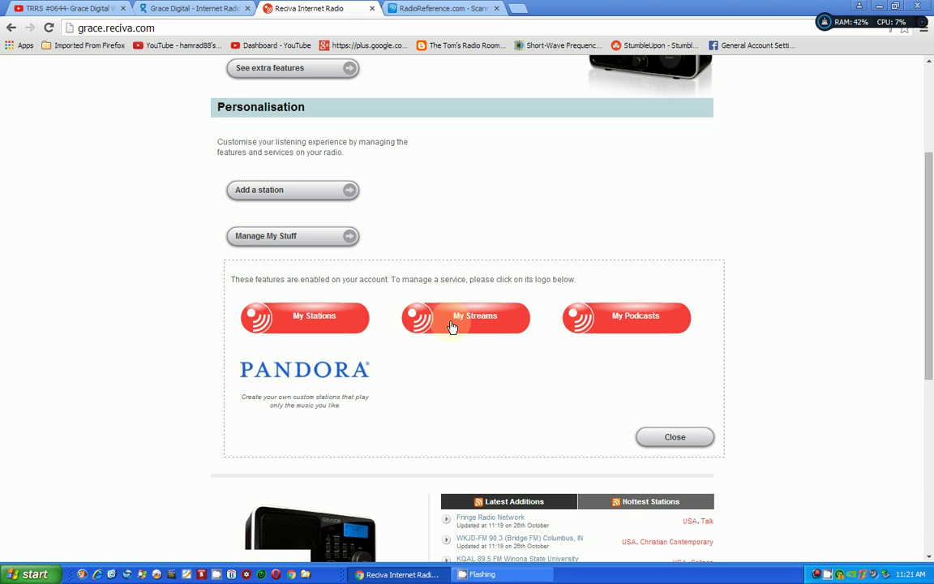
# Open My Streams and load the LA fire stream's Broadcastify address and notes
pyautogui.click(452, 326)
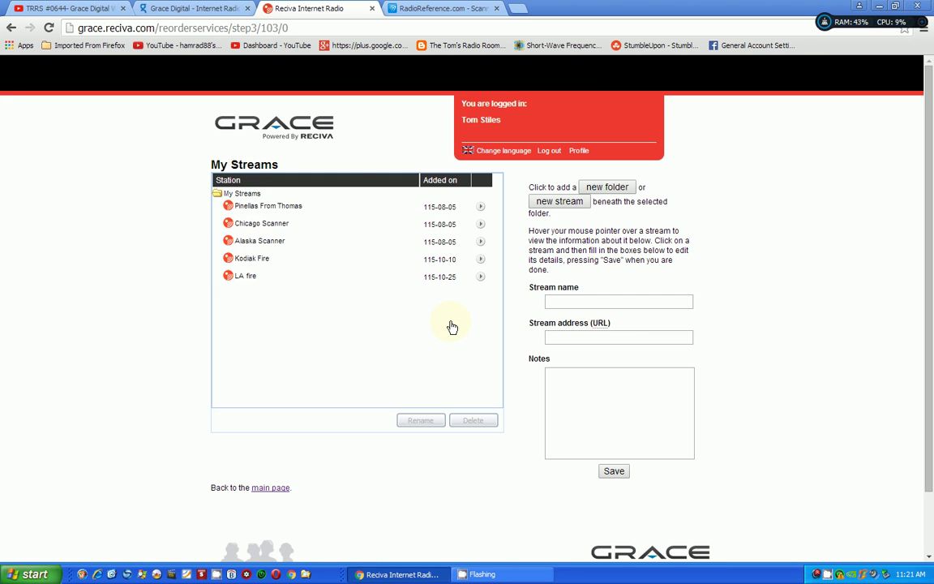
pyautogui.moveTo(305, 277)
pyautogui.click(248, 278)
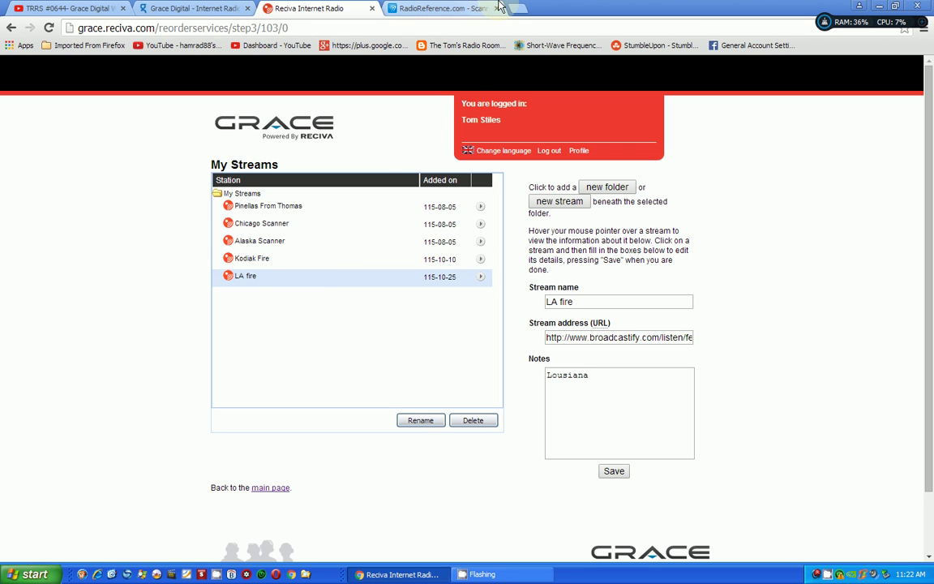
# Switch to the RadioReference.com homepage and point at the Live Audio section
pyautogui.click(459, 8)
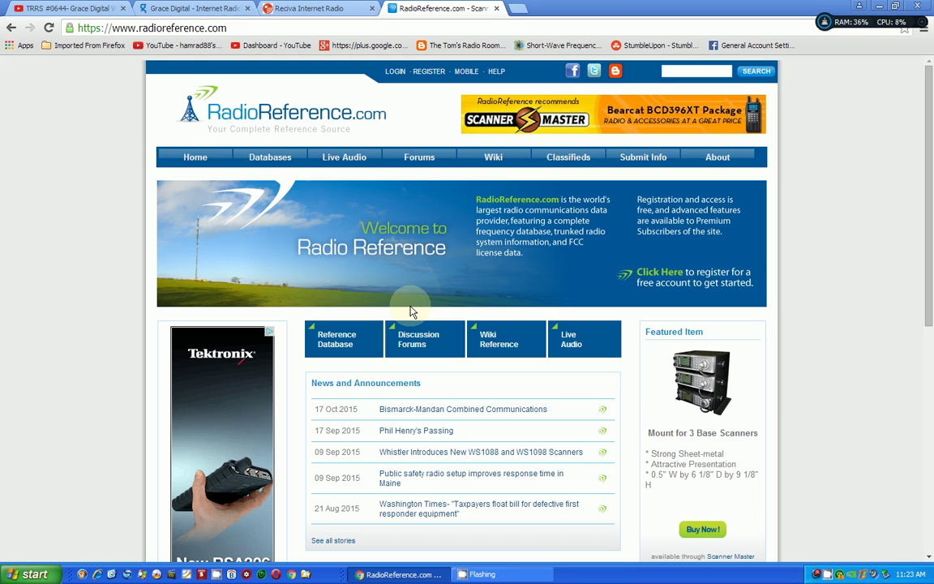
pyautogui.moveTo(376, 158)
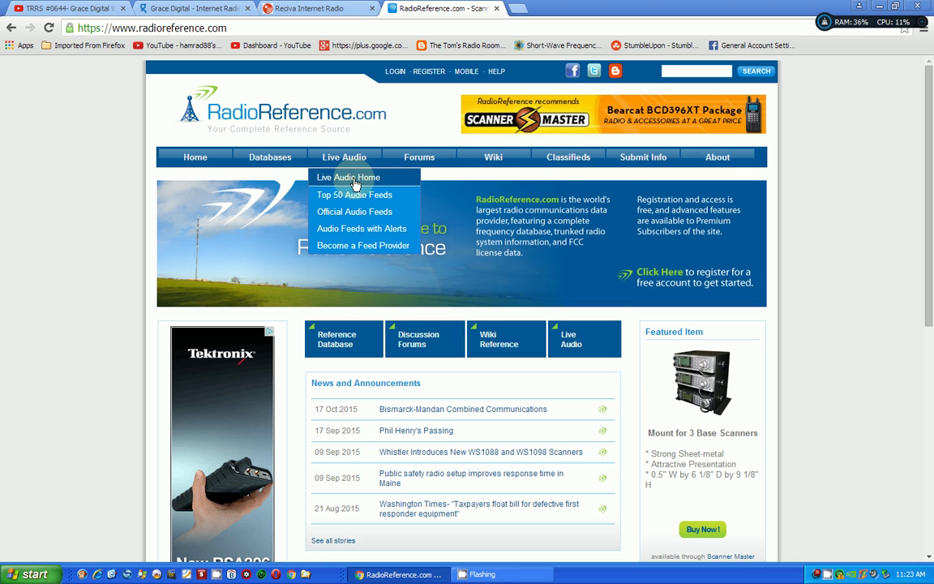
# Browse Live Audio from Louisiana to the Vermilion Parish live feeds page
pyautogui.click(354, 178)
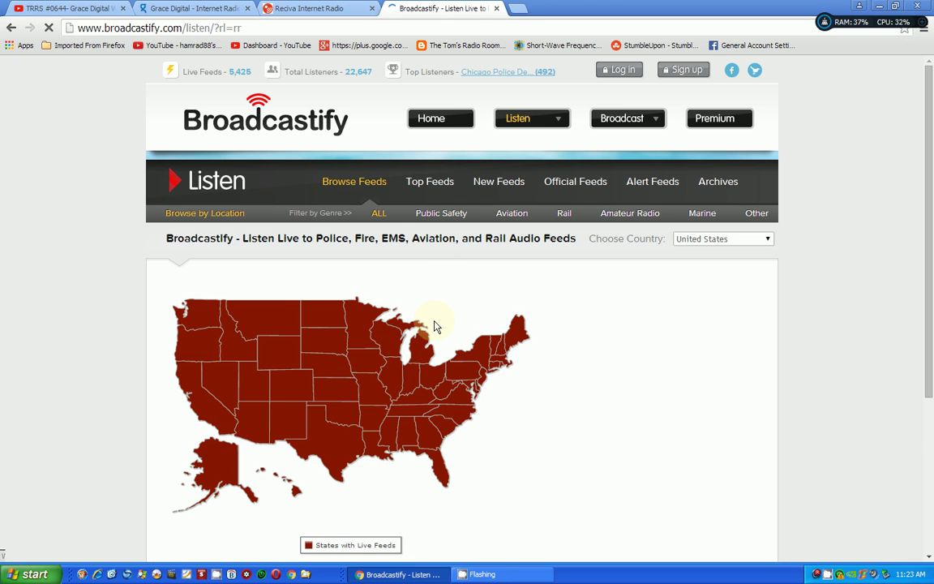
pyautogui.scroll(-3, 435, 324)
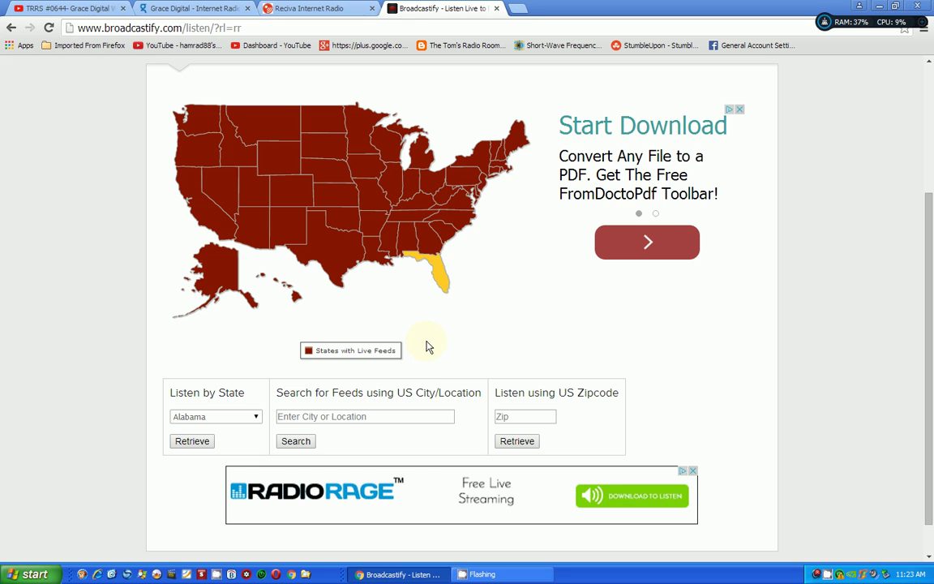
pyautogui.click(380, 260)
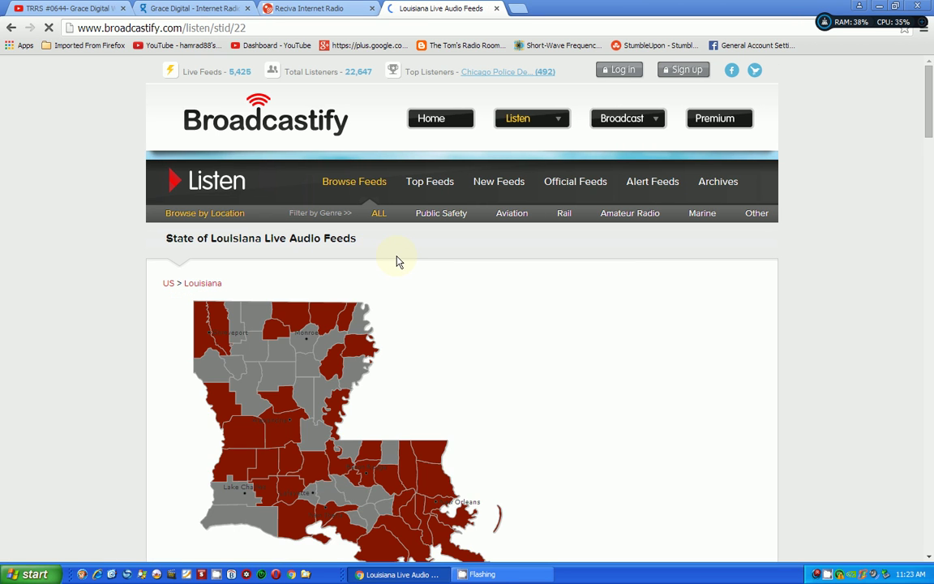
pyautogui.scroll(-3, 397, 261)
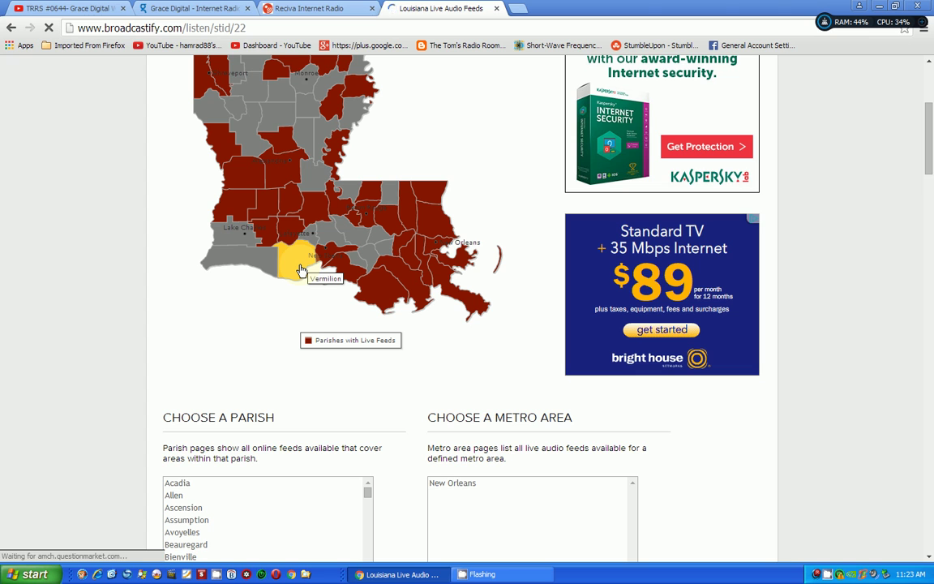
pyautogui.click(300, 270)
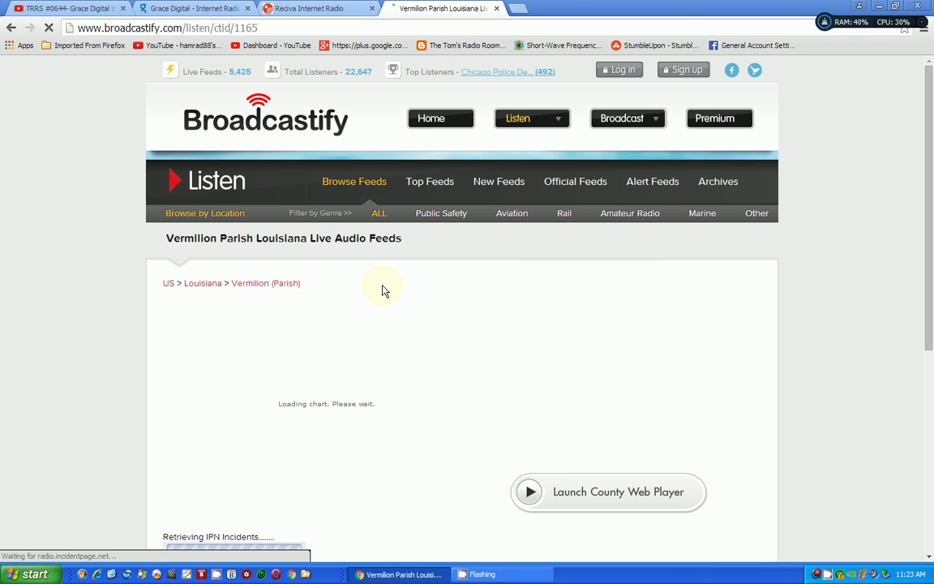
pyautogui.scroll(-3, 385, 290)
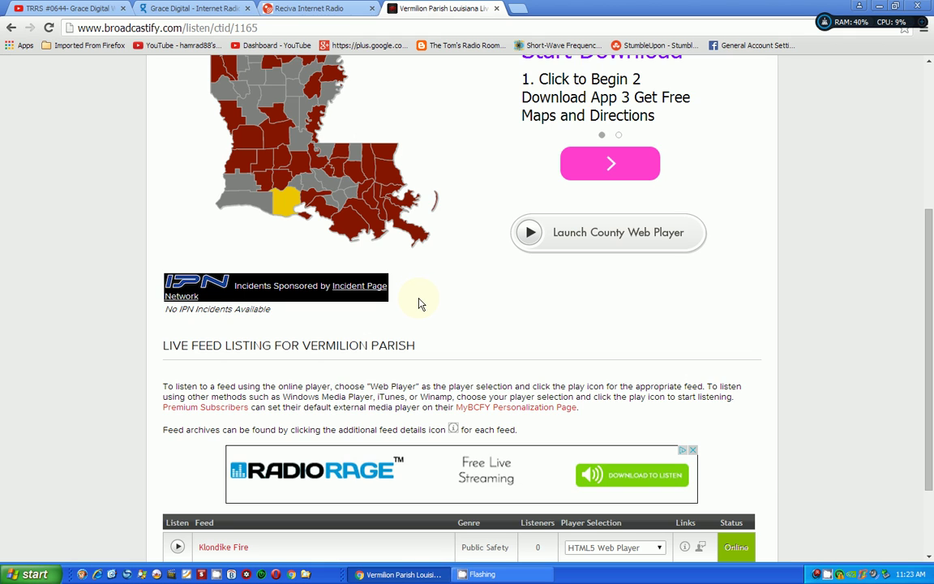
# Scroll to show both the Klondike Fire and Parish Fire feeds in the listing
pyautogui.scroll(-1, 420, 302)
pyautogui.scroll(-1, 420, 301)
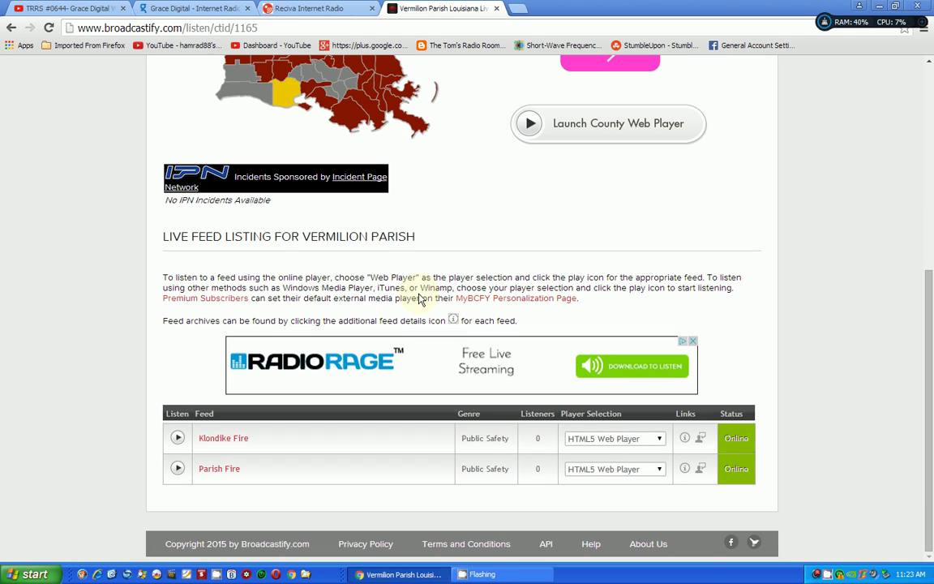
# Set Klondike Fire's player to Windows Media Player and copy its play link address
pyautogui.click(659, 440)
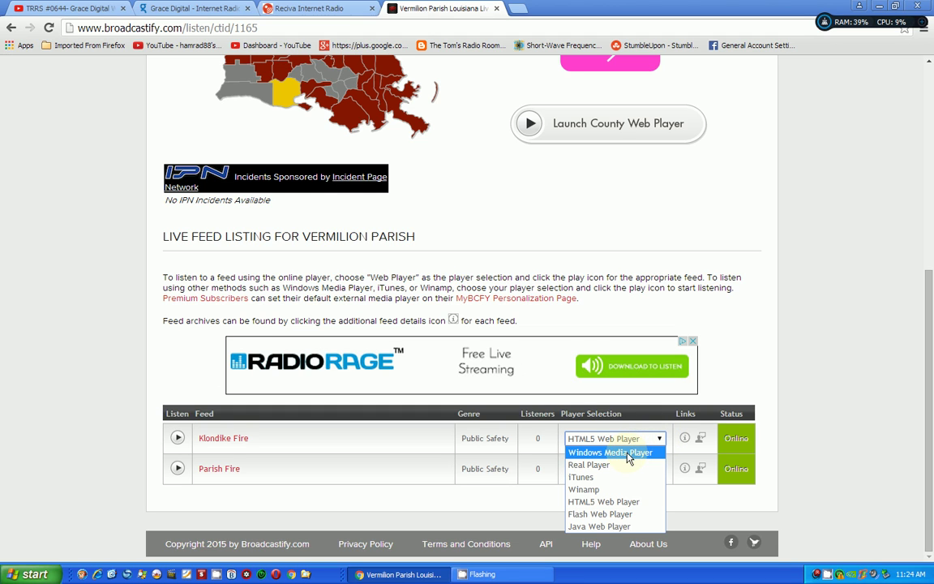
pyautogui.click(628, 455)
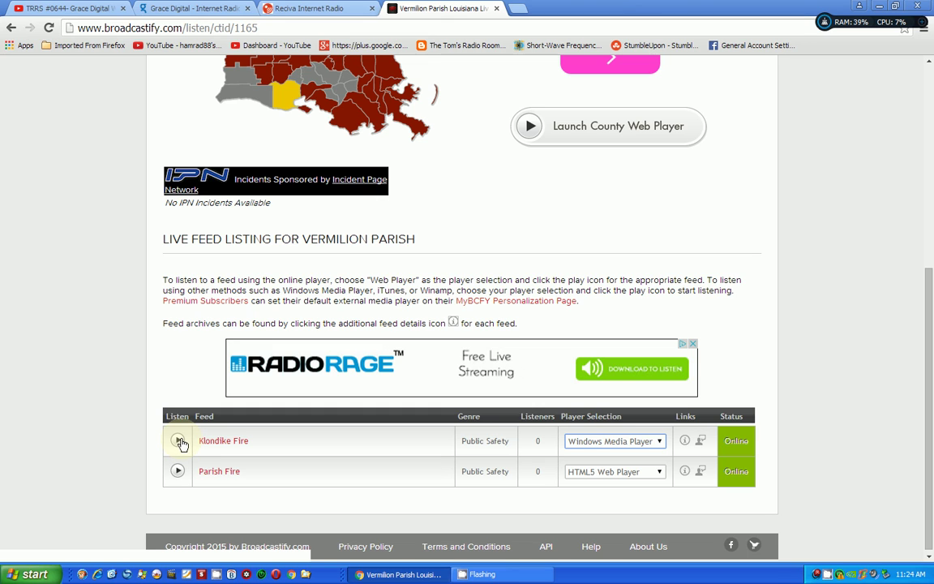
pyautogui.rightClick(180, 443)
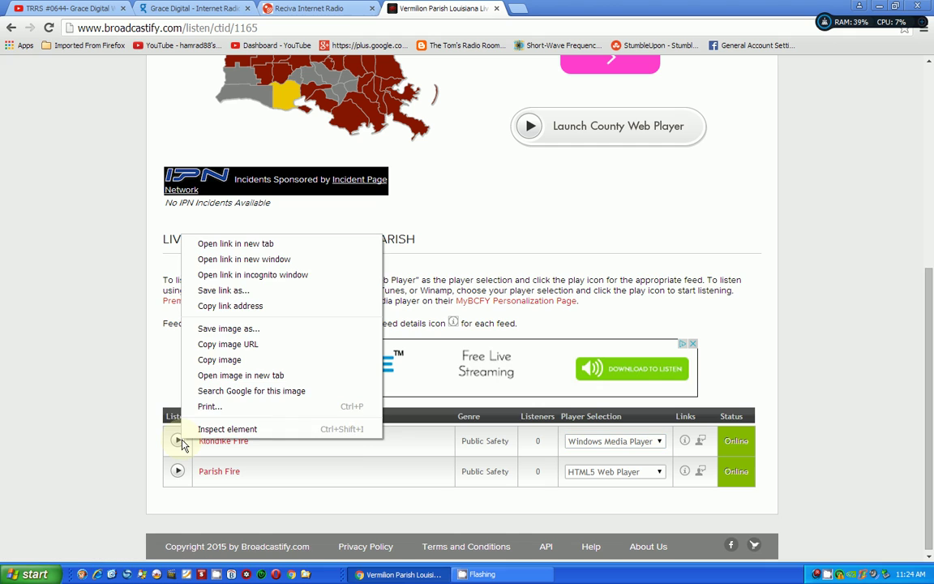
pyautogui.click(256, 311)
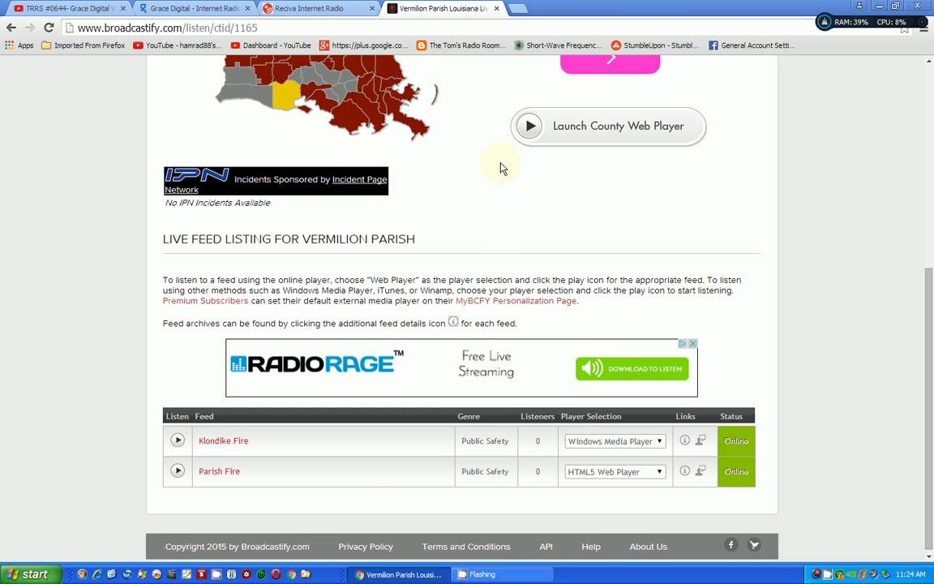
# Replace the LA fire stream address with the copied Broadcastify .asx URL and save
pyautogui.click(309, 9)
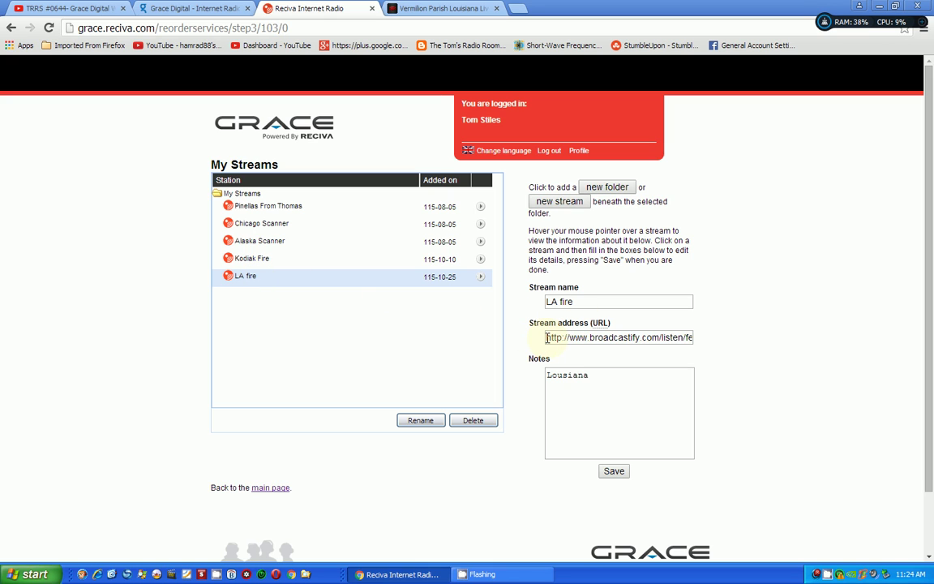
pyautogui.moveTo(548, 338); pyautogui.dragTo(722, 336)
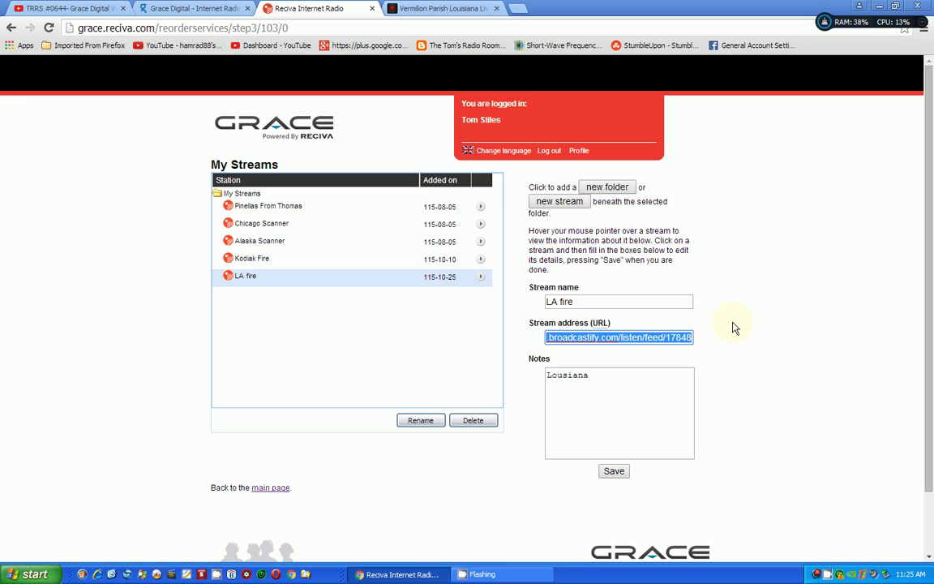
pyautogui.hotkey('ctrl', 'v')
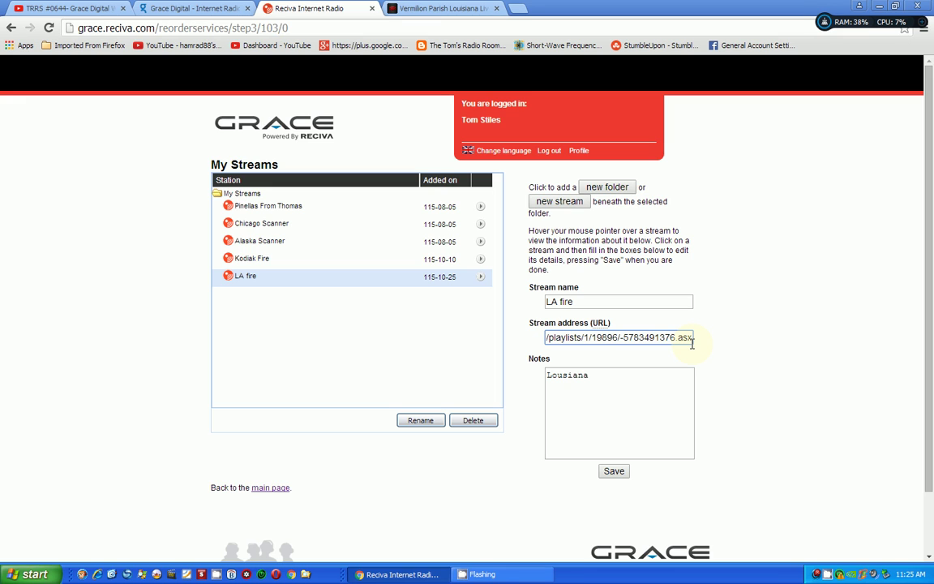
pyautogui.click(614, 473)
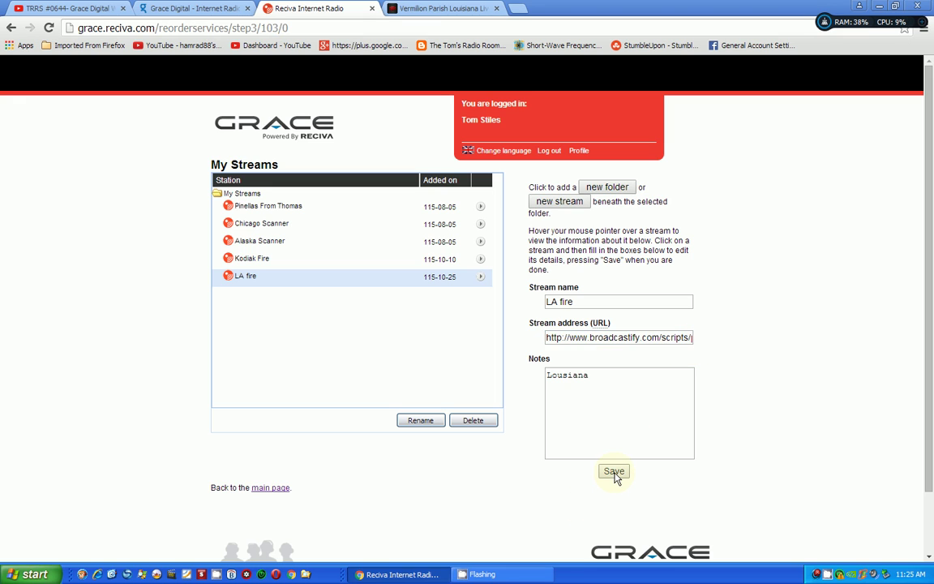
# Append ' 1' to the LA fire stream name and save it as 'LA fire 1'
pyautogui.click(572, 301)
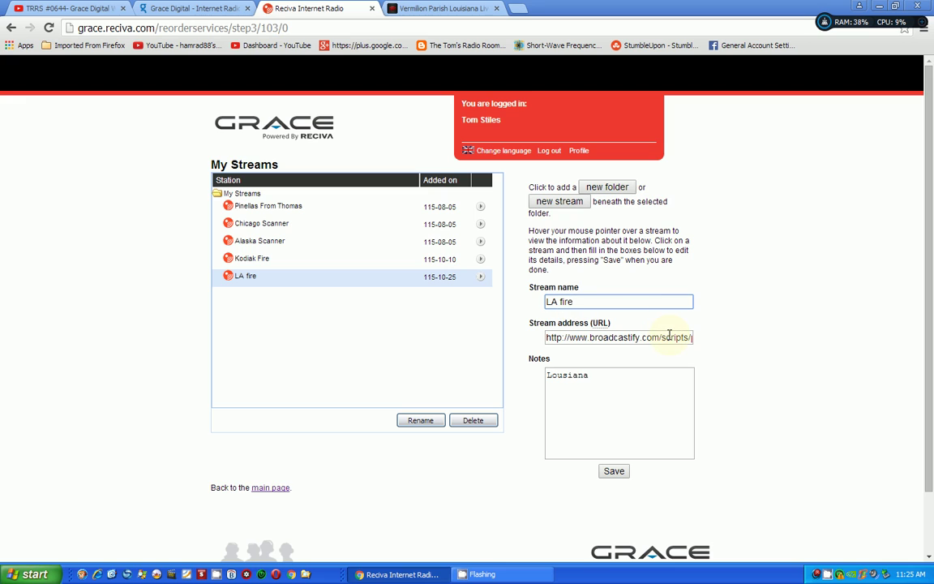
pyautogui.write('1')
pyautogui.click(615, 474)
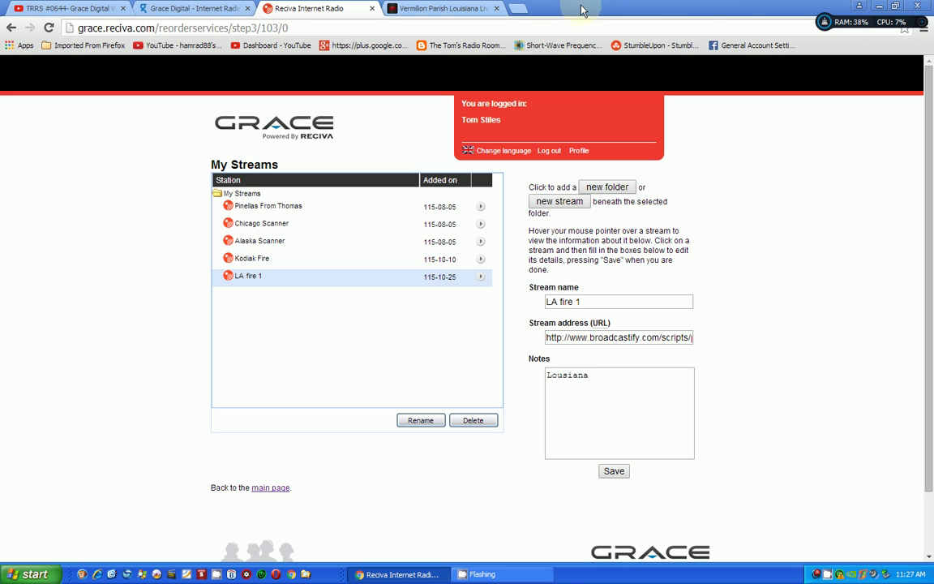
# Look over the Vermilion Parish feed listing, check the Reciva tab, then return to Vermilion Parish
pyautogui.click(427, 11)
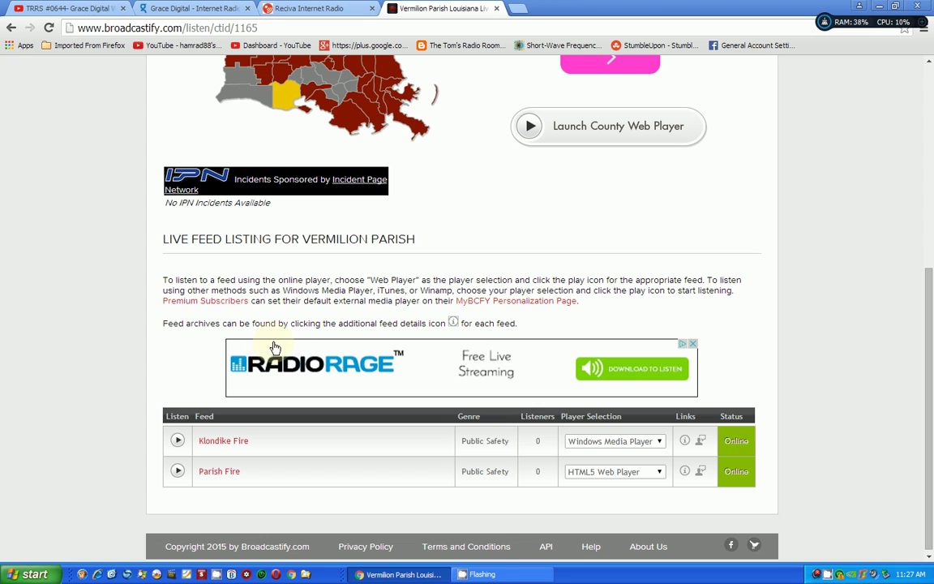
pyautogui.scroll(3, 315, 231)
pyautogui.scroll(-3, 313, 233)
pyautogui.click(309, 10)
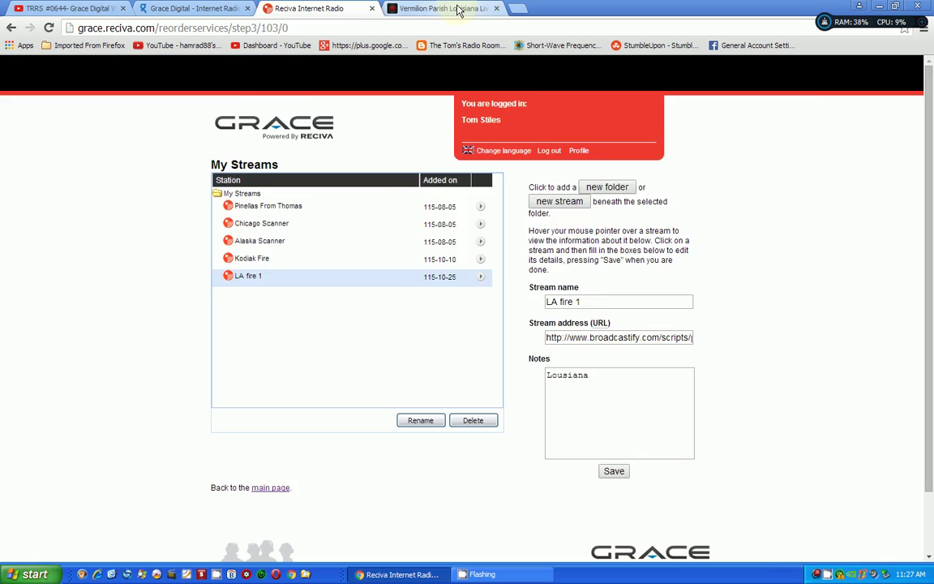
pyautogui.click(423, 8)
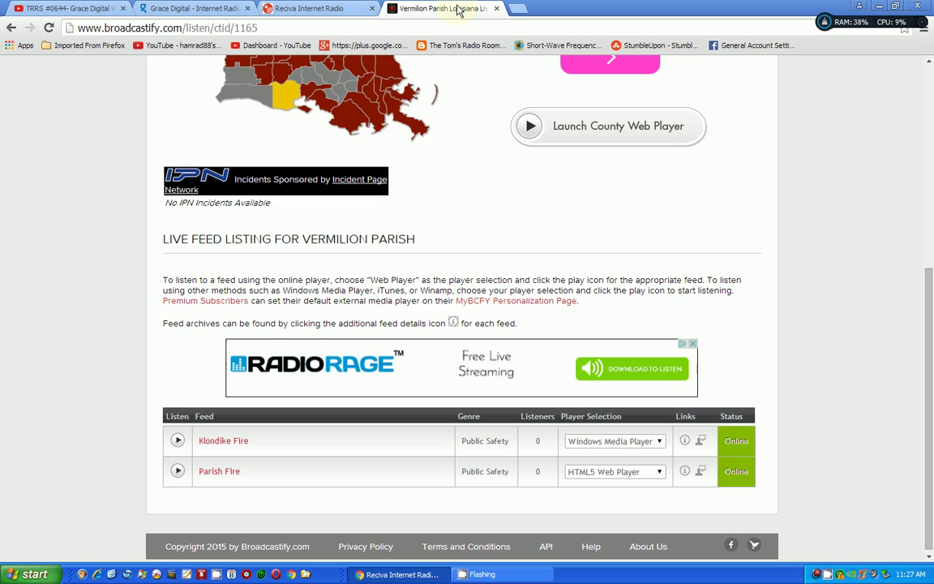
# Go back twice to the United States feed map and choose New York state
pyautogui.click(11, 28)
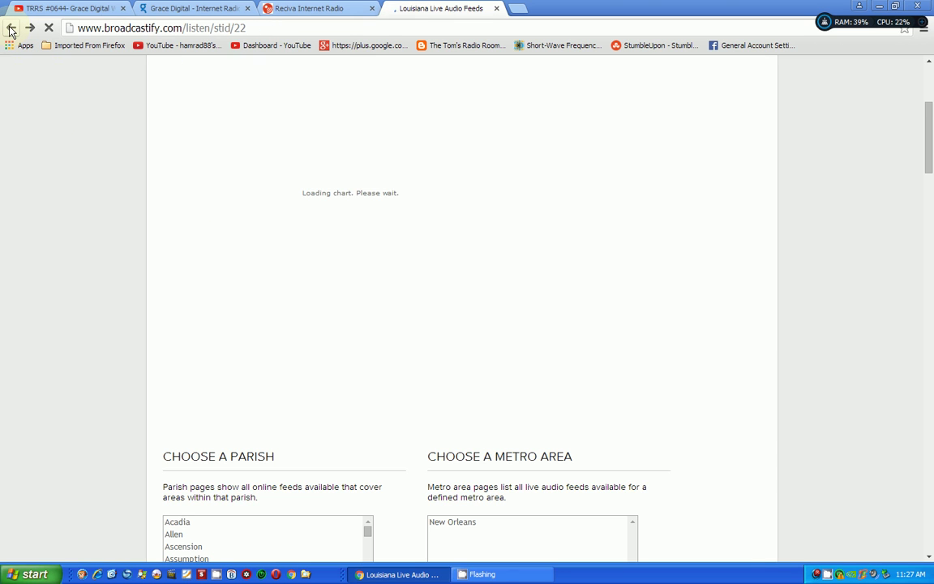
pyautogui.click(12, 29)
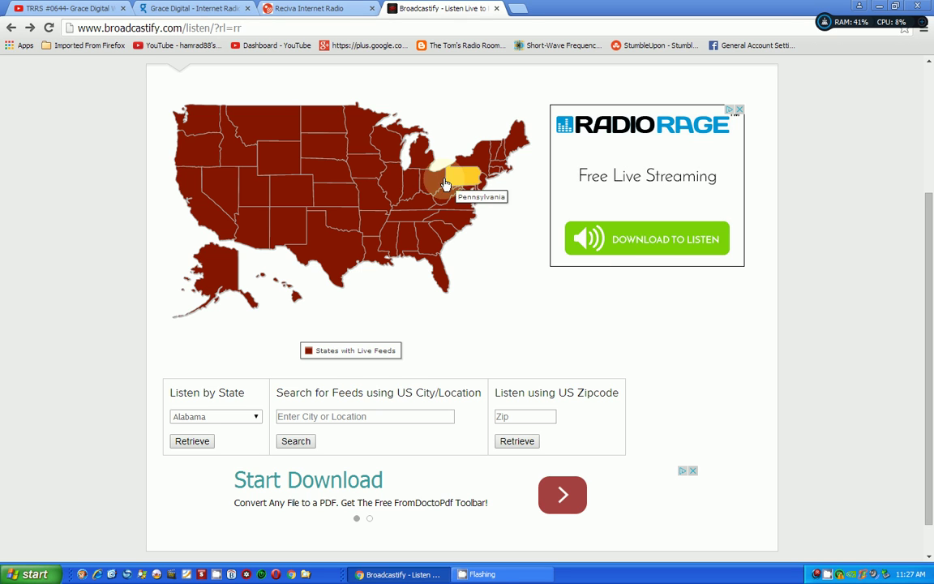
pyautogui.click(481, 165)
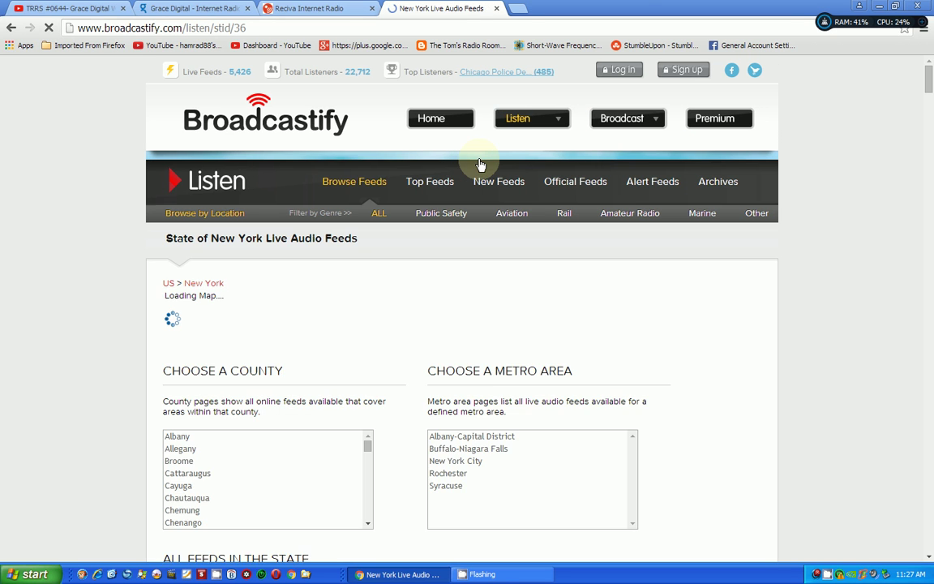
pyautogui.scroll(-3, 398, 268)
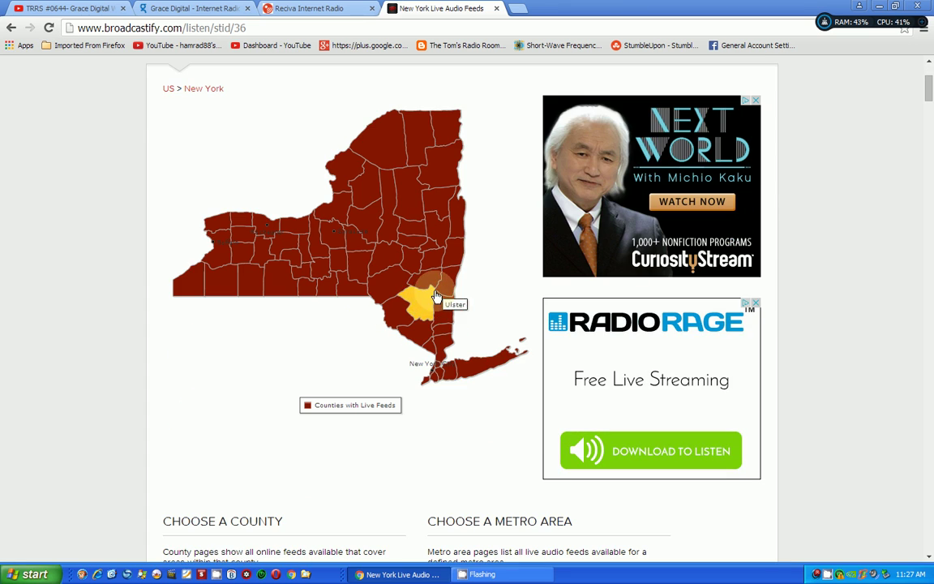
# Open Delaware County's feeds, set the 911 feed to Windows Media Player, and copy its stream link
pyautogui.click(390, 285)
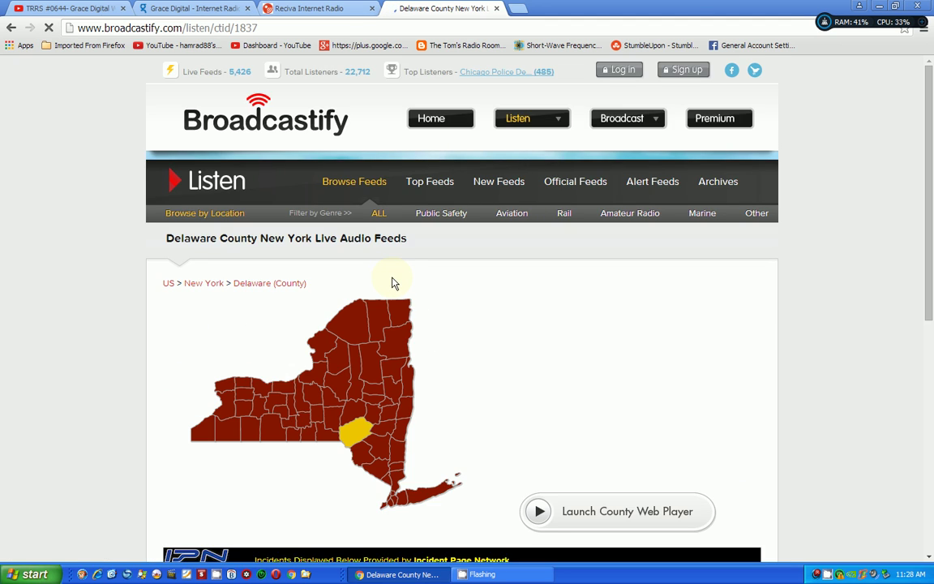
pyautogui.scroll(-5, 391, 283)
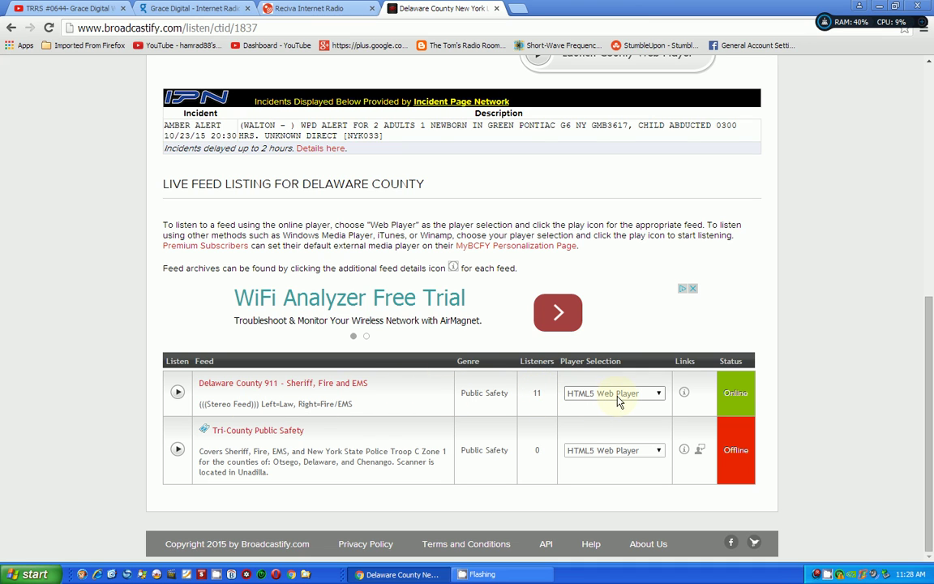
pyautogui.click(660, 395)
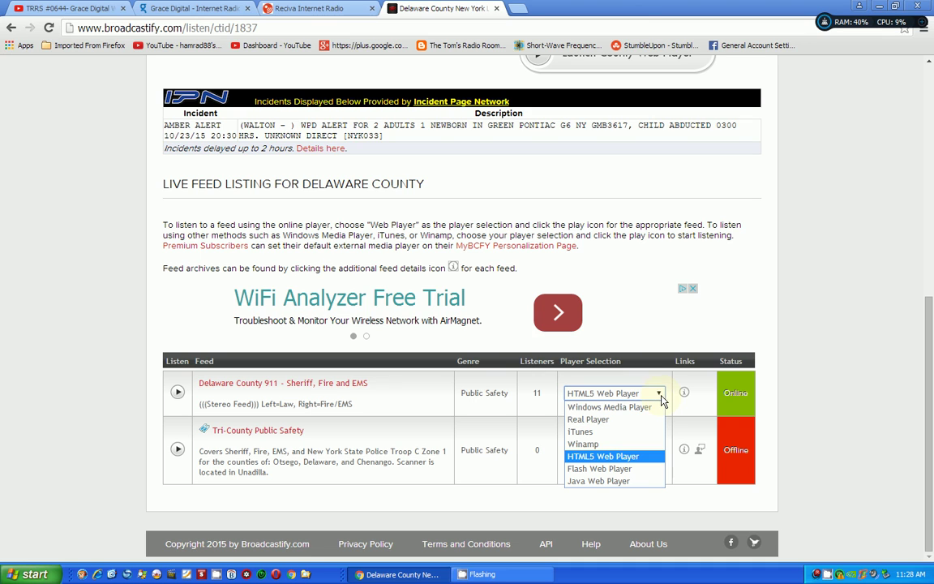
pyautogui.click(639, 408)
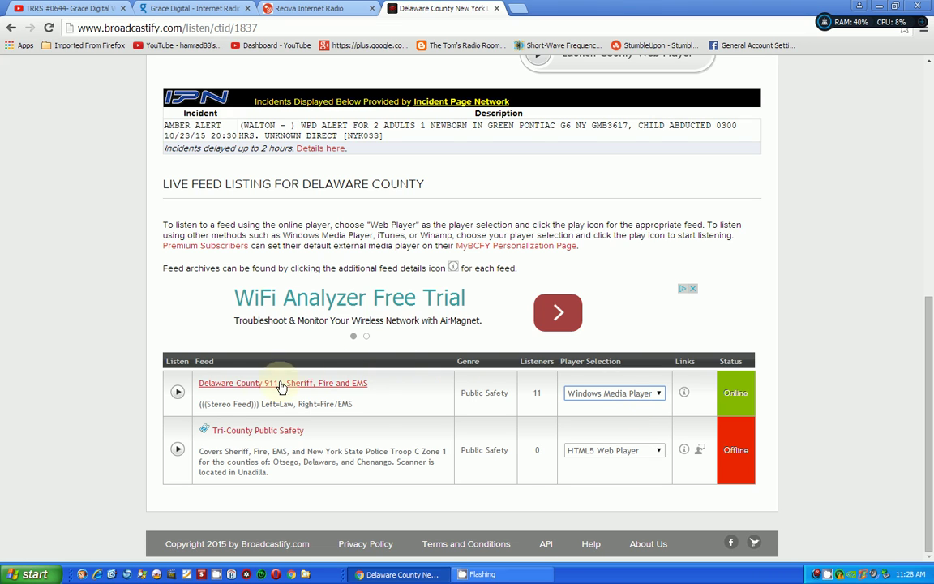
pyautogui.rightClick(179, 395)
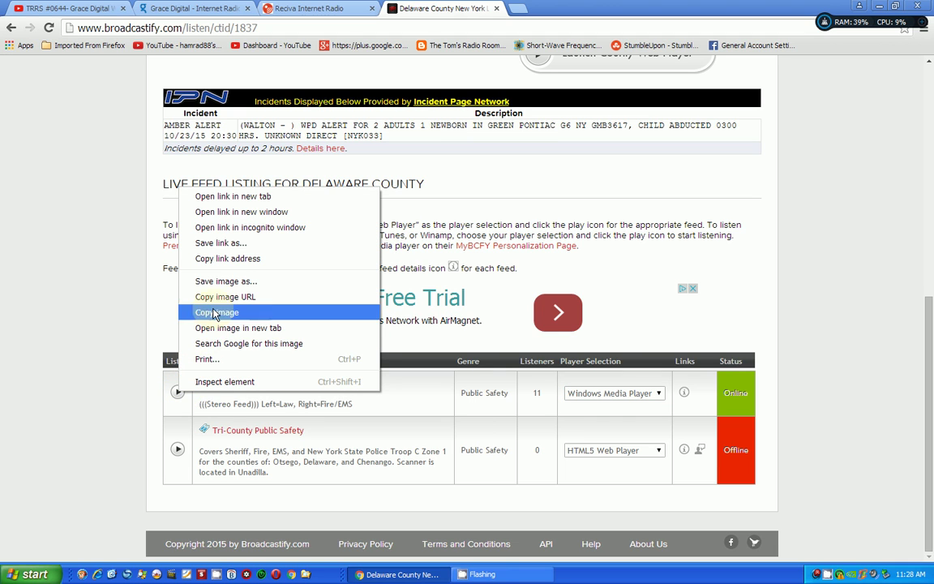
pyautogui.click(239, 260)
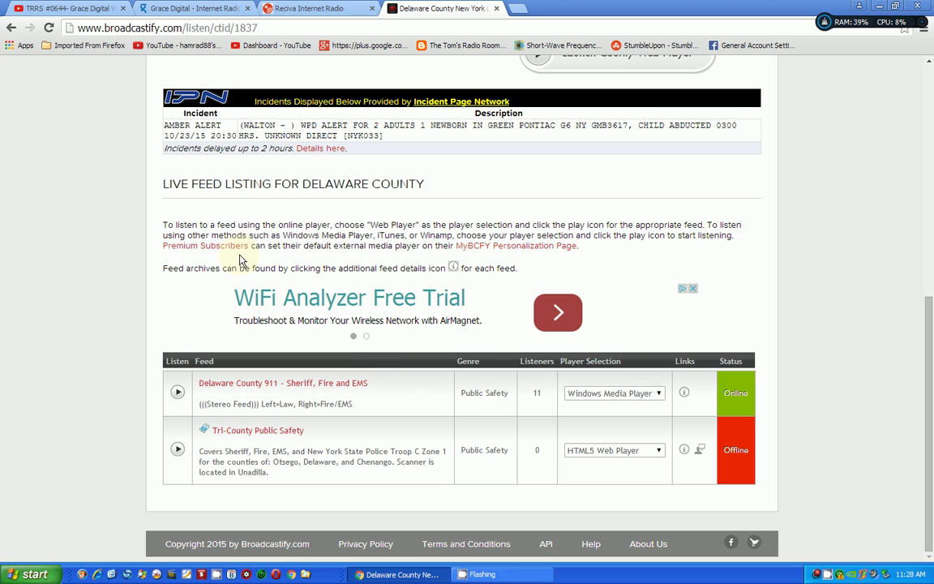
# Create a new stream named 'New York' in Reciva's My Streams list
pyautogui.click(339, 11)
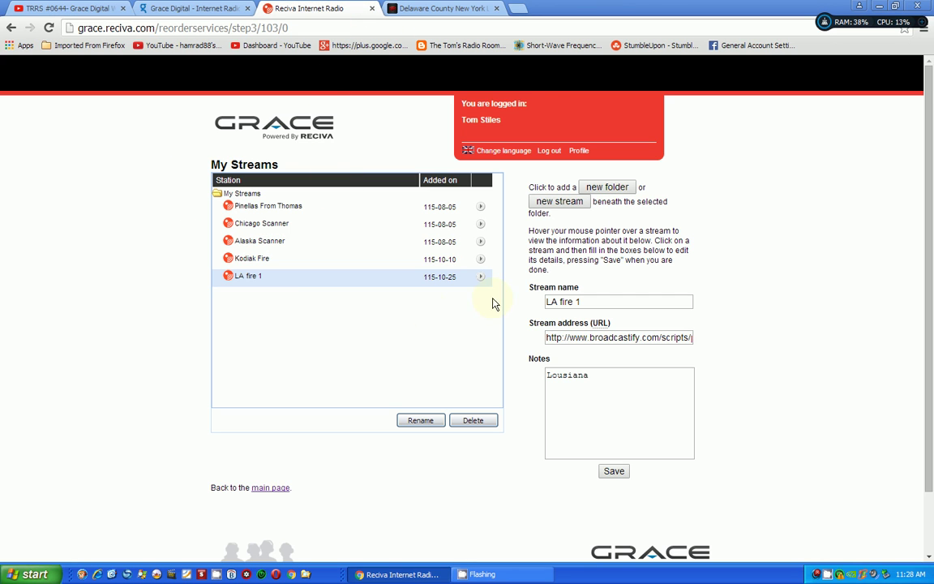
pyautogui.click(561, 203)
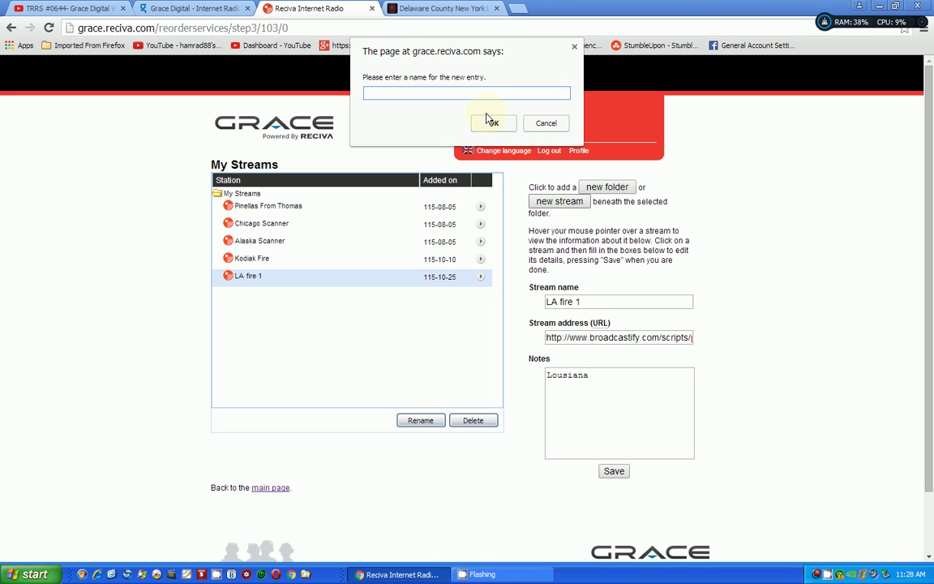
pyautogui.write('Ney')
pyautogui.press('BackSpace')
pyautogui.press('BackSpace')
pyautogui.write('w York')
pyautogui.click(494, 124)
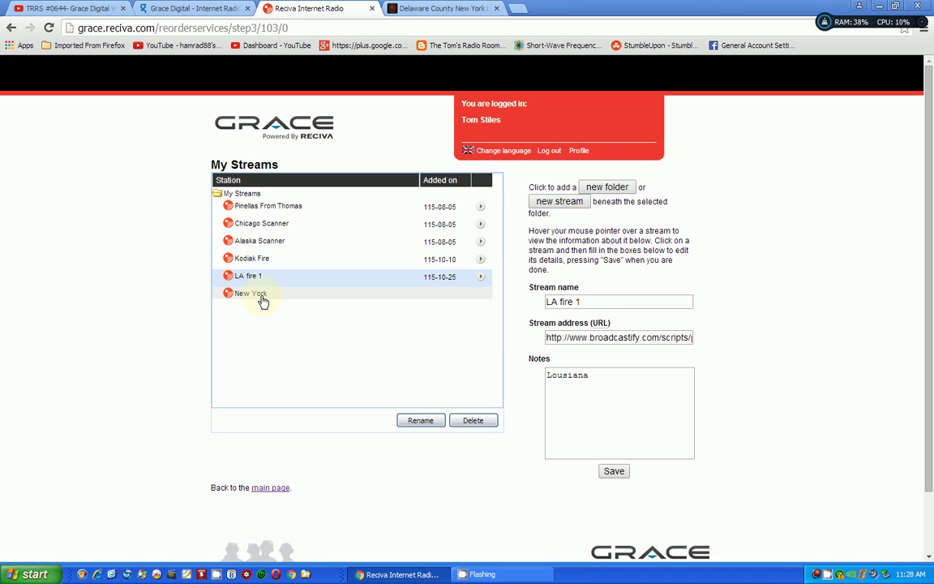
# Paste the copied Broadcastify .asx feed URL into the New York stream's address field
pyautogui.click(262, 297)
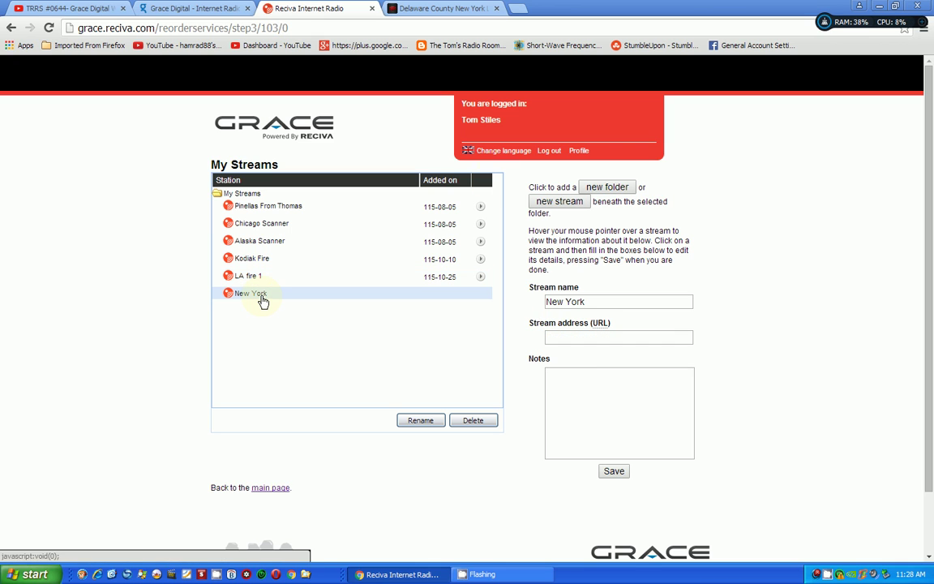
pyautogui.click(558, 337)
pyautogui.rightClick(558, 337)
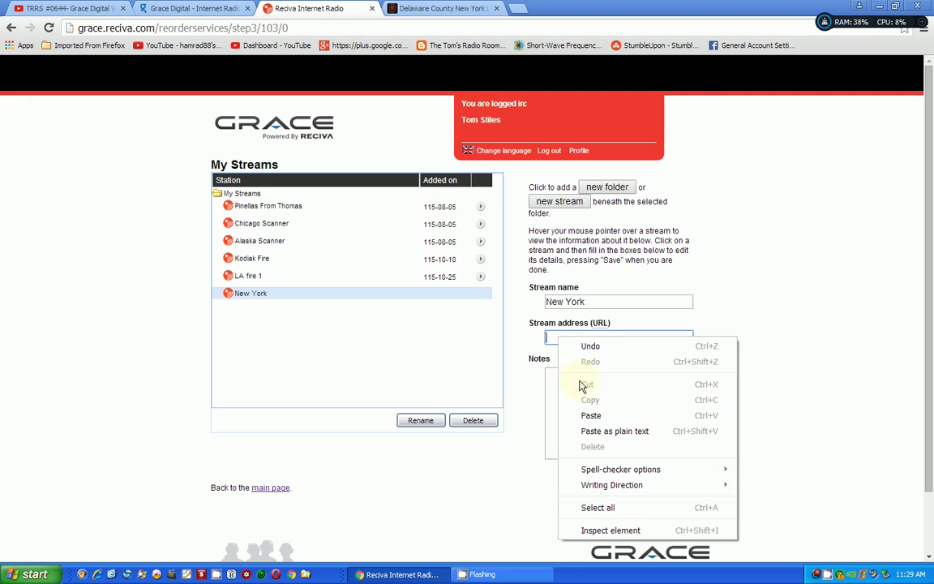
pyautogui.click(592, 415)
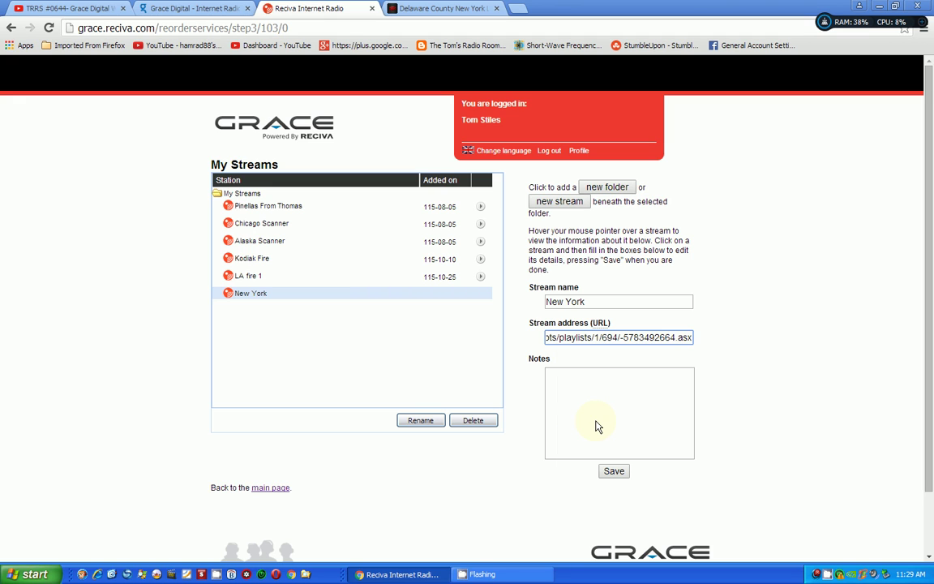
# Add the note 'Testing for YT' and save the New York stream
pyautogui.click(608, 391)
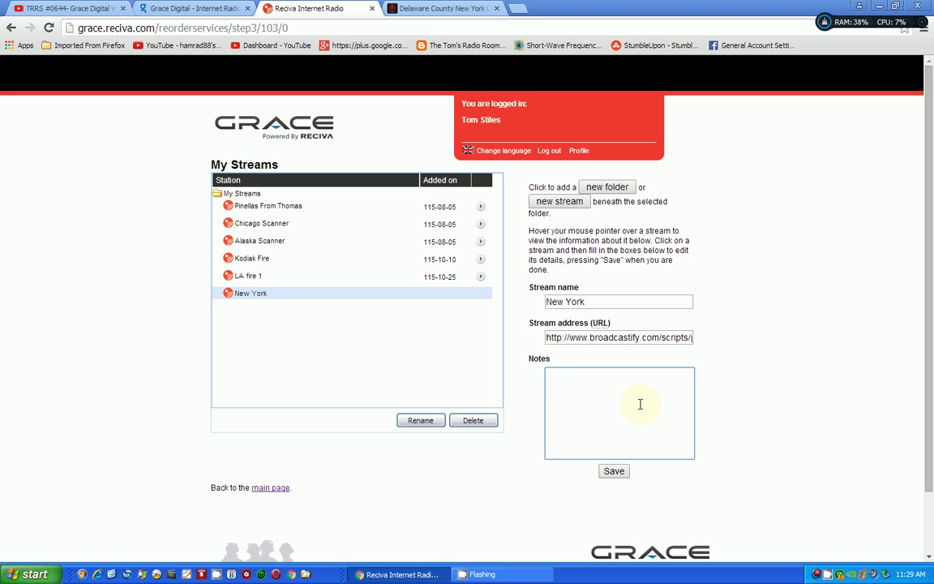
pyautogui.write('Testing for YT')
pyautogui.click(617, 473)
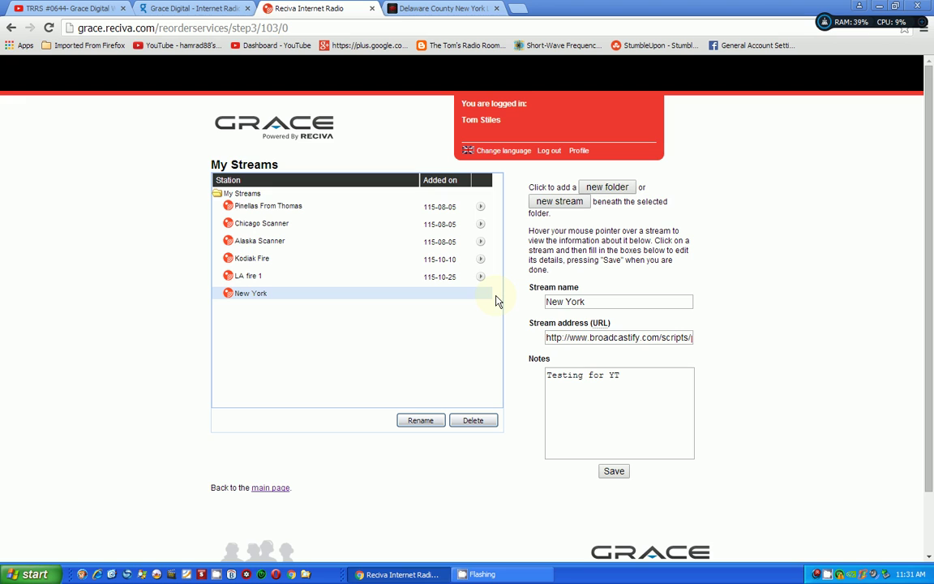
# Save the New York stream again so it sits sixth in My Streams
pyautogui.click(614, 474)
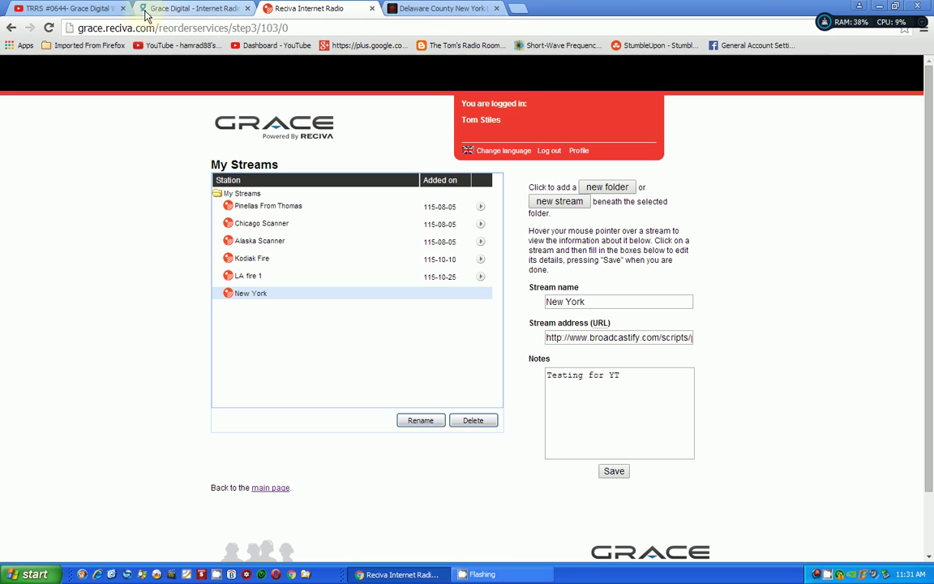
# Go back to Reciva's main page and choose 'Add a station' under Personalisation
pyautogui.click(12, 31)
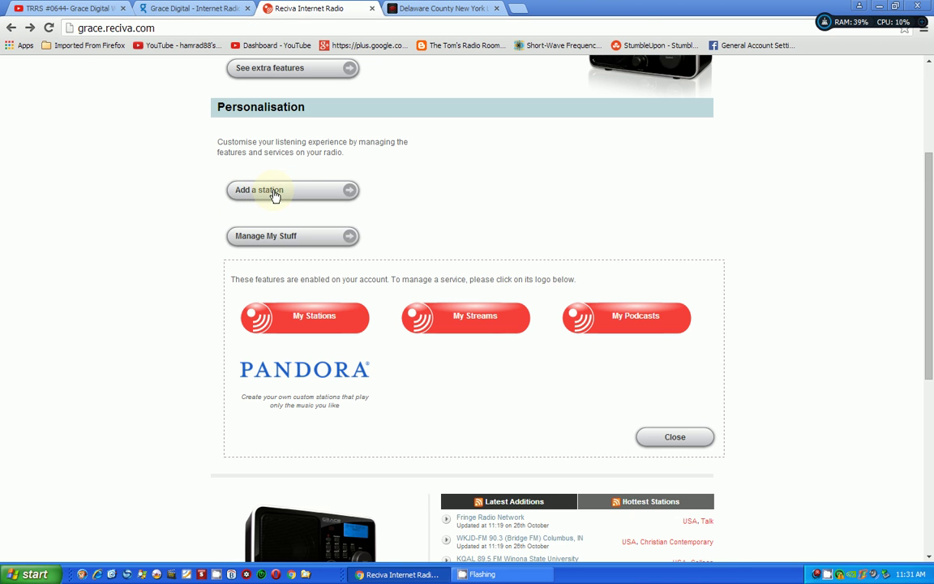
pyautogui.click(274, 195)
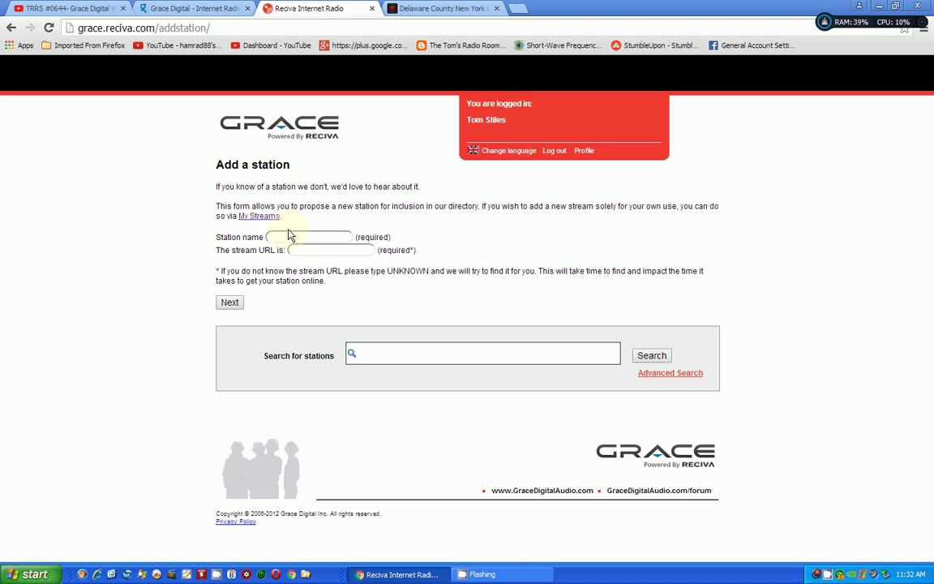